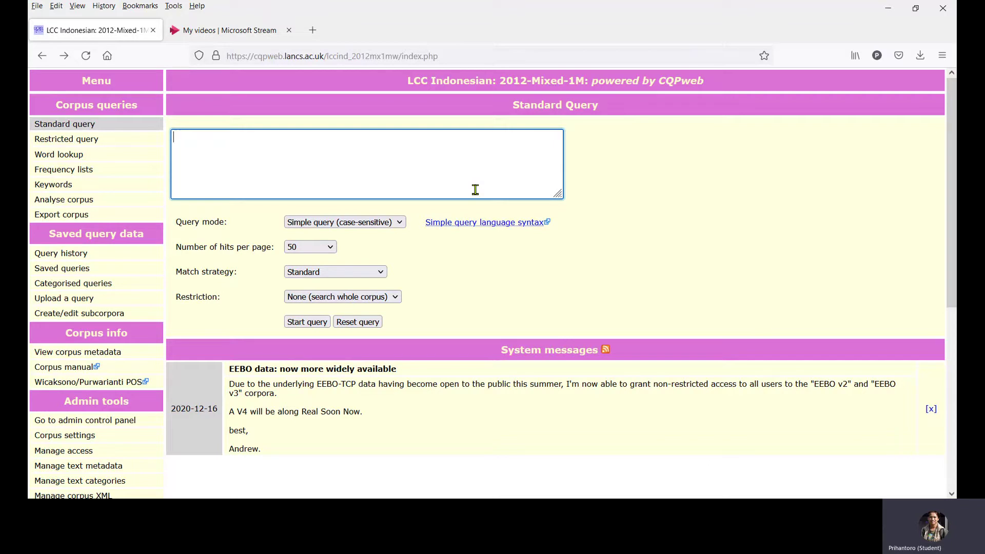
# Run a standard query on the whole corpus for "mas?" in case-sensitive simple query mode.
pyautogui.write('mas?')
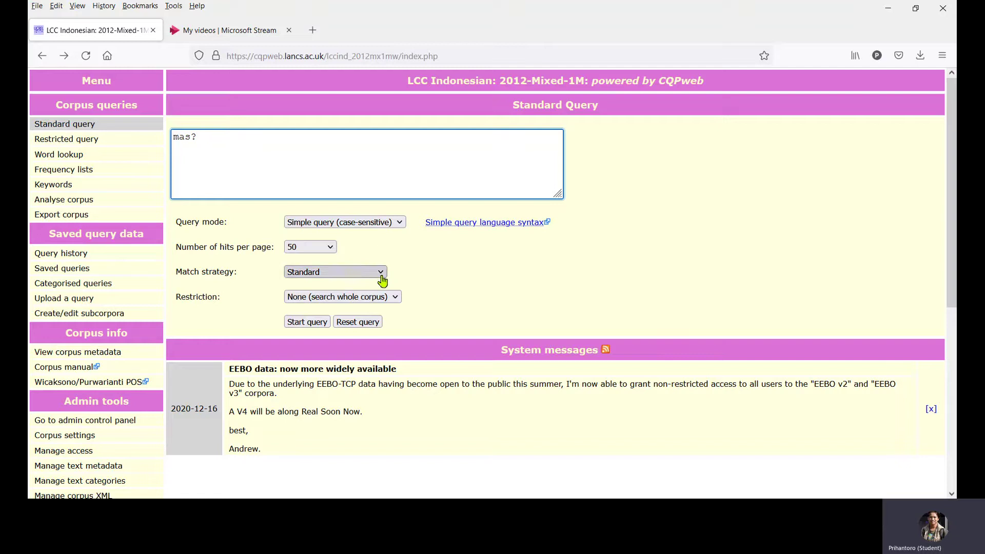
pyautogui.click(307, 322)
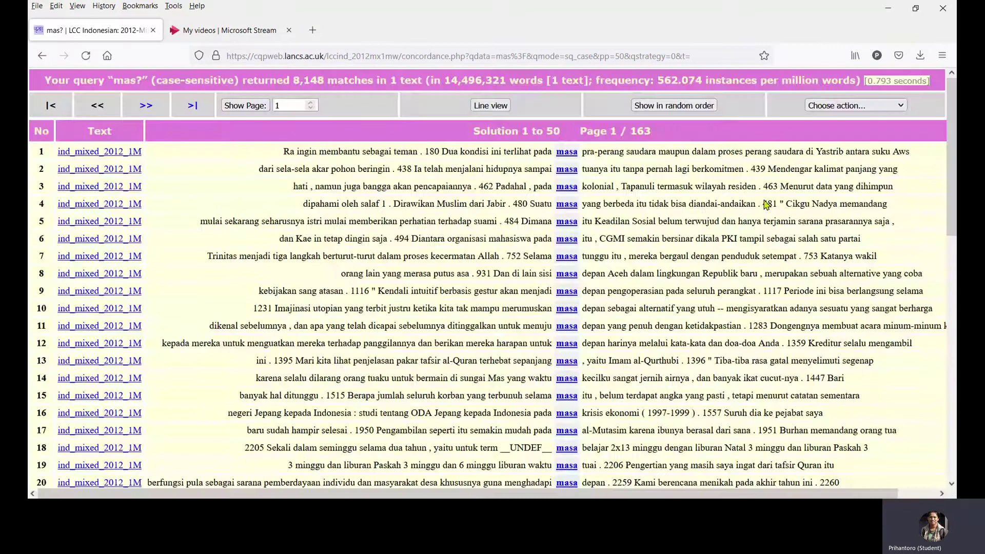
pyautogui.moveTo(949, 199); pyautogui.dragTo(950, 154)
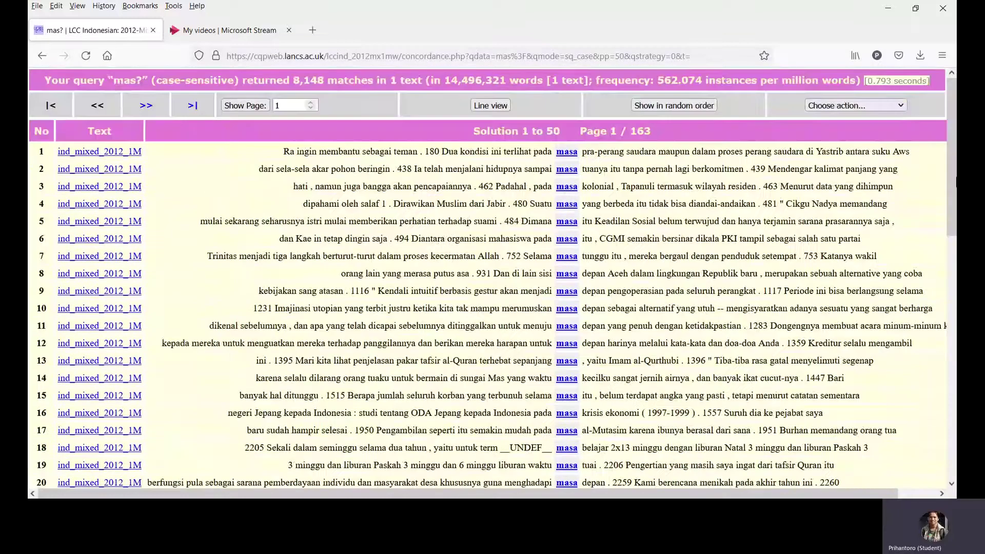
# Generate the frequency breakdown of the "mas?" matches and review the listed word forms.
pyautogui.click(865, 109)
pyautogui.click(837, 167)
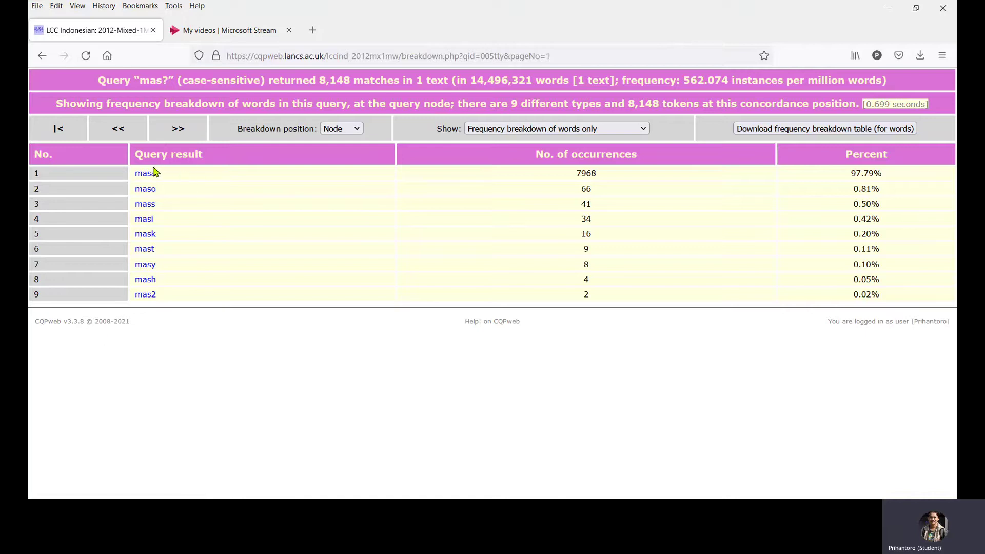
pyautogui.moveTo(133, 294); pyautogui.dragTo(174, 308)
pyautogui.click(174, 308)
# Return to the query form, change the query to "mas+", run it and look over the matches.
pyautogui.click(43, 57)
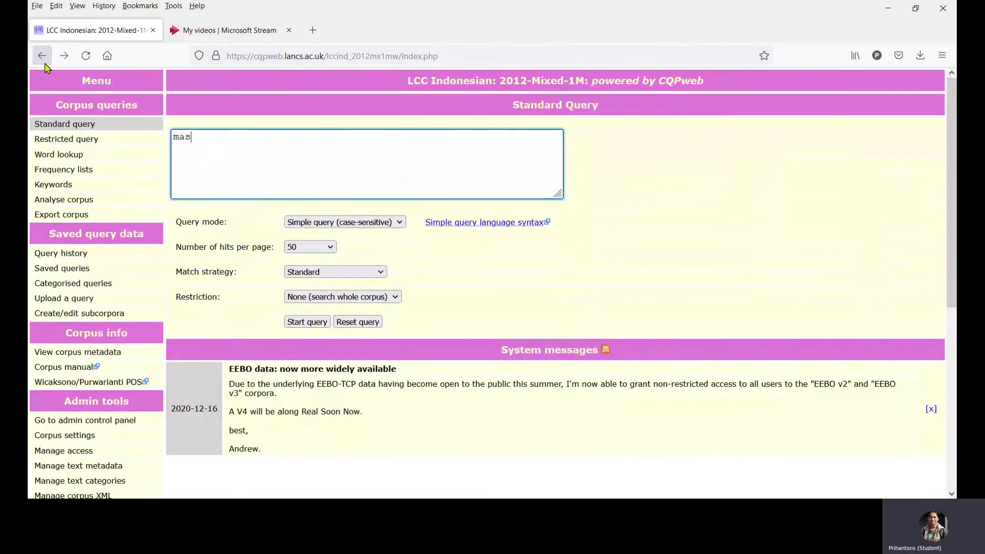
pyautogui.press('BackSpace')
pyautogui.write('+')
pyautogui.click(301, 326)
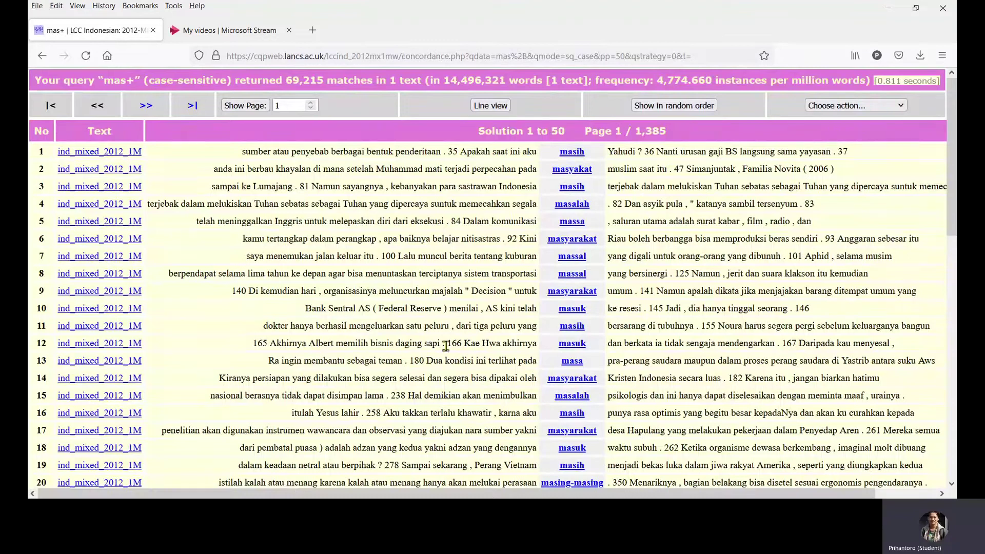
pyautogui.moveTo(605, 484)
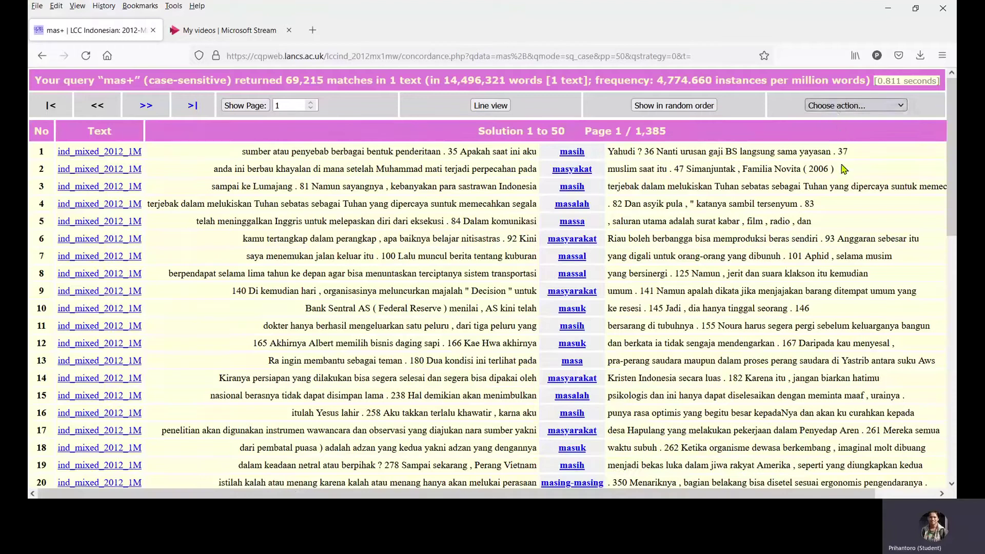
# Generate the frequency breakdown of the "mas+" matches and download its table, opening query-freq-breakdown.txt with Notepad.
pyautogui.click(843, 169)
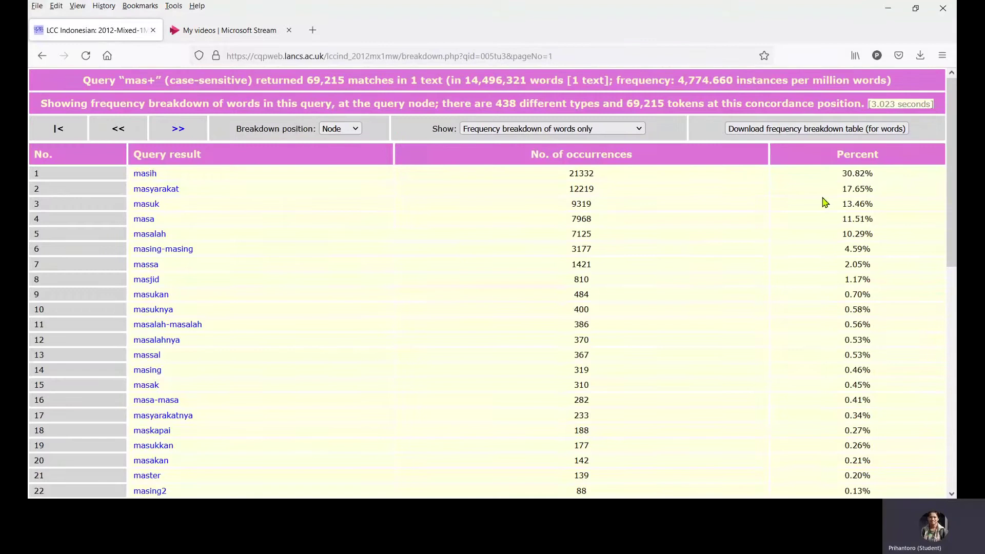
pyautogui.moveTo(949, 191); pyautogui.dragTo(926, 428)
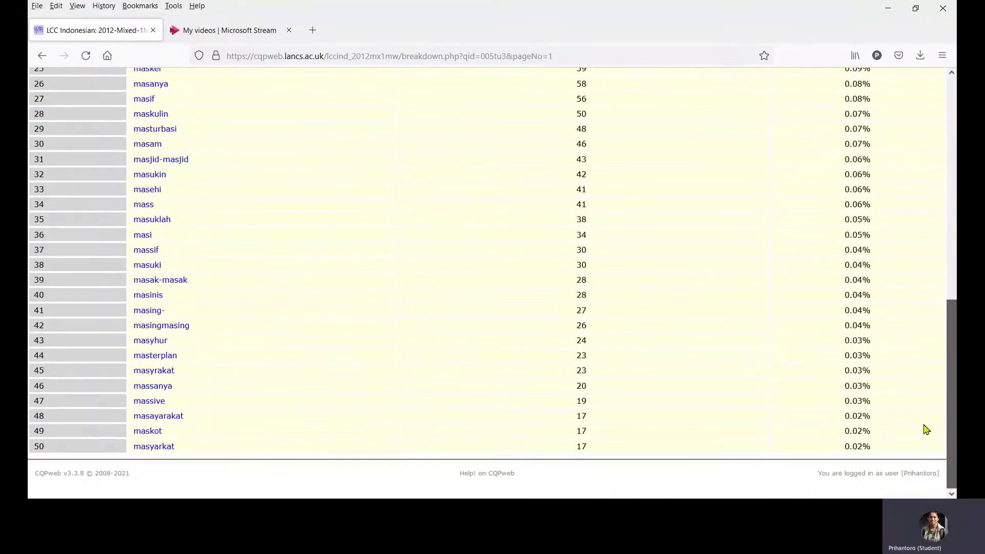
pyautogui.moveTo(952, 384); pyautogui.dragTo(954, 138)
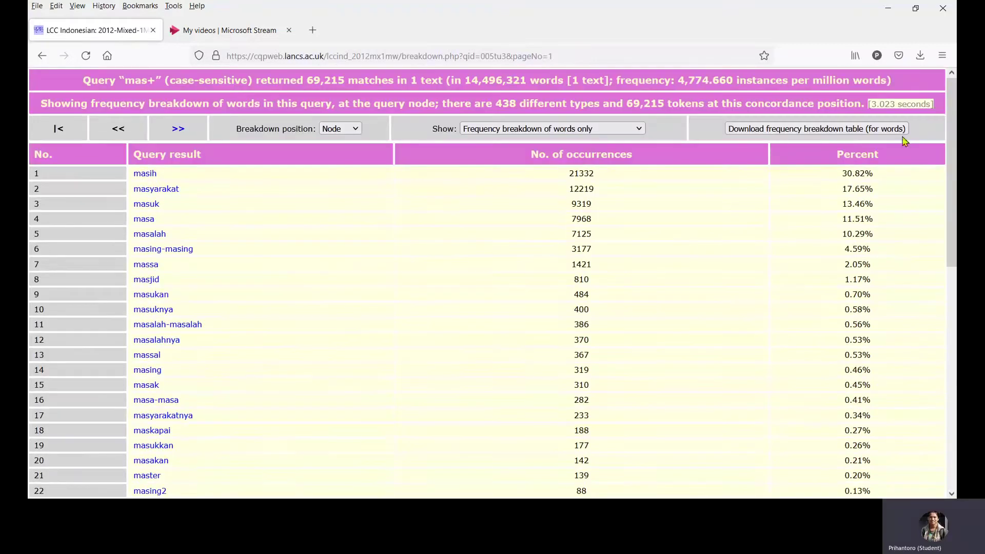
pyautogui.click(768, 130)
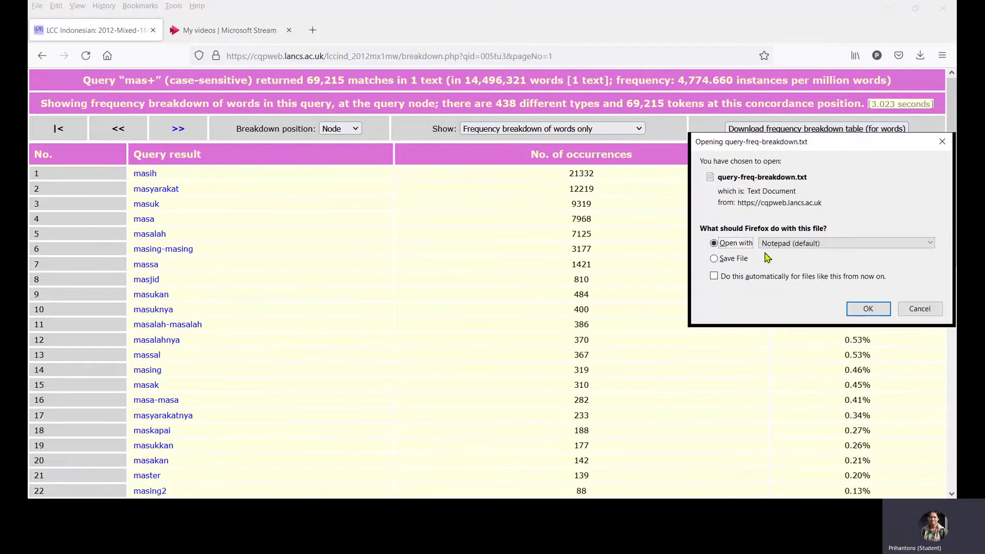
pyautogui.click(868, 308)
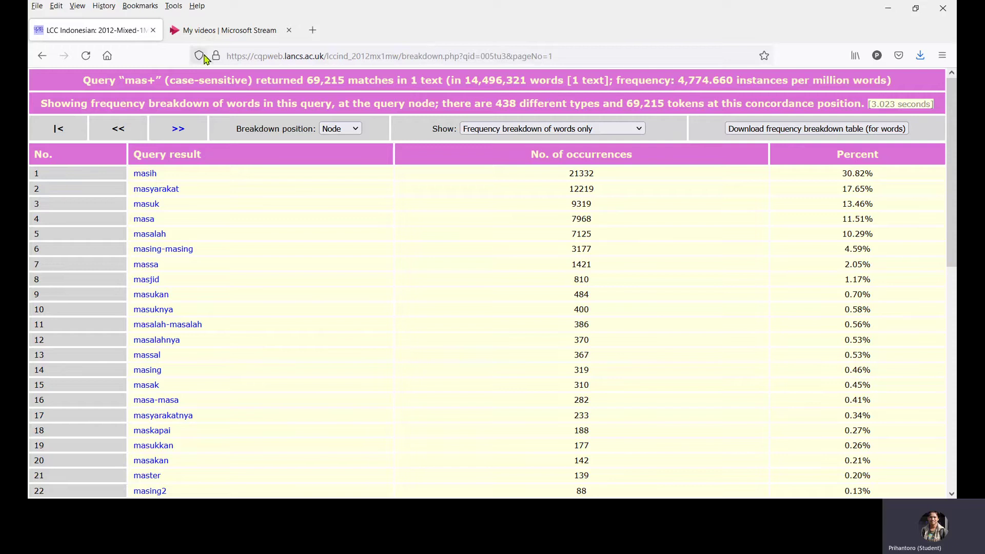
# Return to the query form, replace the plus wildcard with an asterisk and run the query "mas*".
pyautogui.click(44, 56)
pyautogui.click(43, 55)
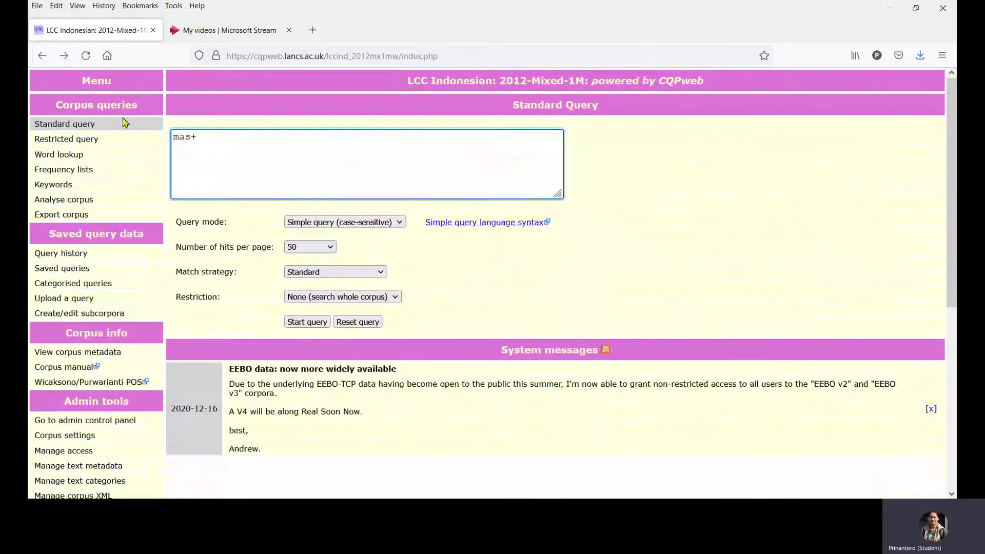
pyautogui.press('BackSpace')
pyautogui.write('*')
pyautogui.click(306, 323)
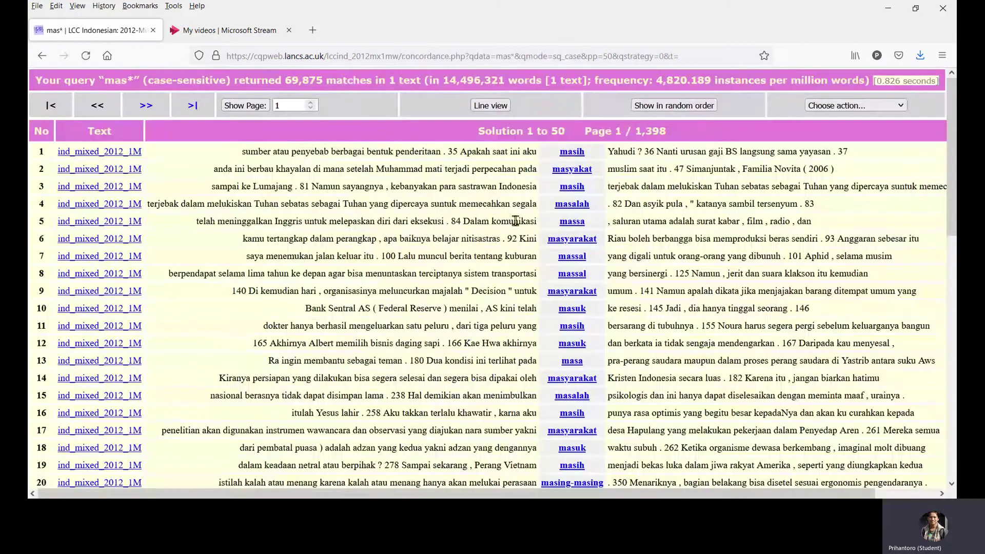
# Generate the frequency breakdown of the "mas*" matches and locate the bare form "mas" in the list.
pyautogui.click(866, 107)
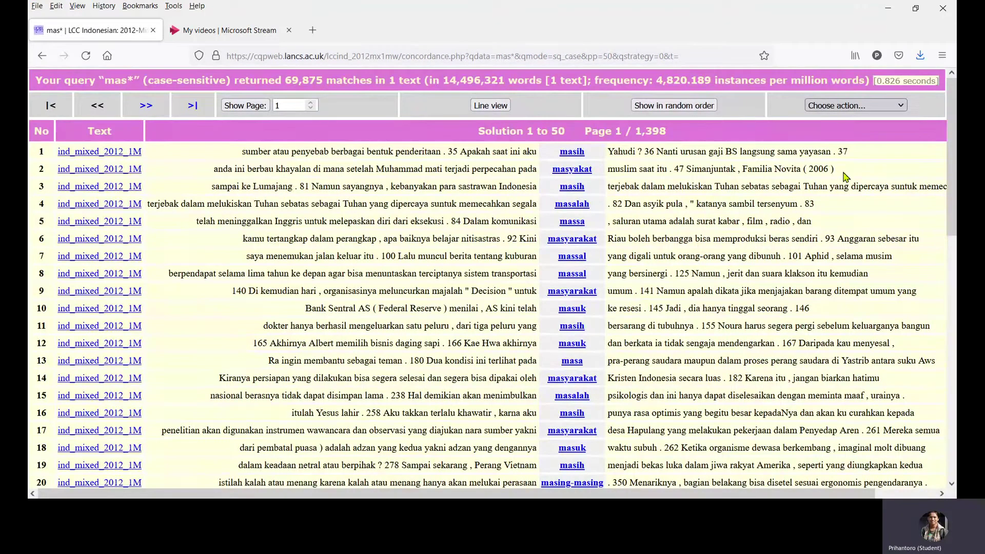
pyautogui.click(846, 176)
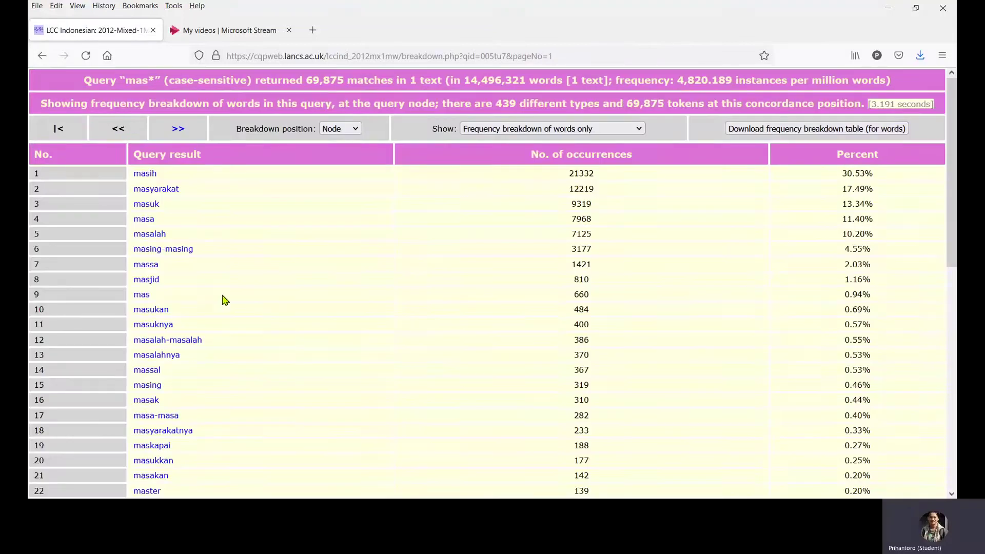
pyautogui.doubleClick(140, 297)
pyautogui.click(168, 296)
# Return to the query form, put the plus wildcard before the word, run "+mas" and look over the matches.
pyautogui.click(44, 61)
pyautogui.click(44, 61)
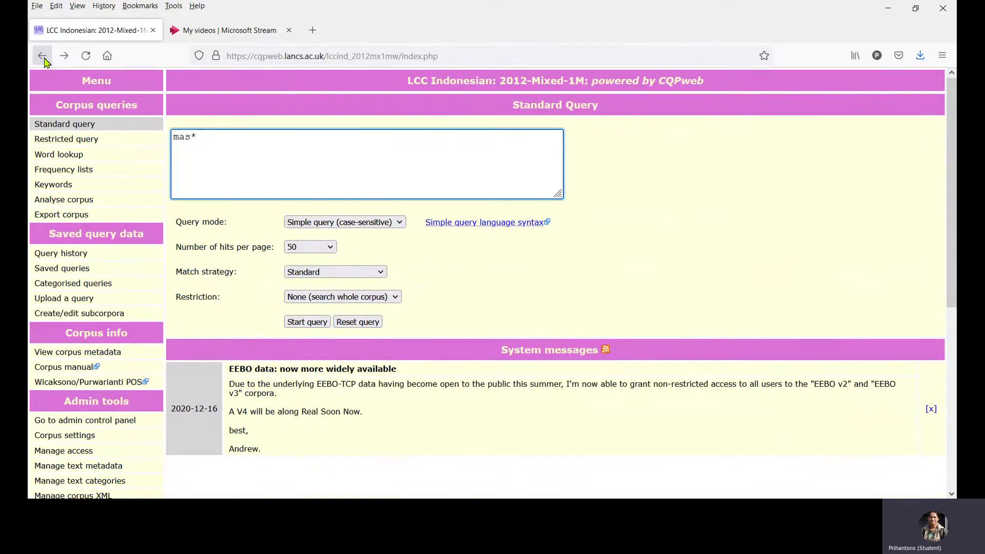
pyautogui.press('BackSpace')
pyautogui.write('+')
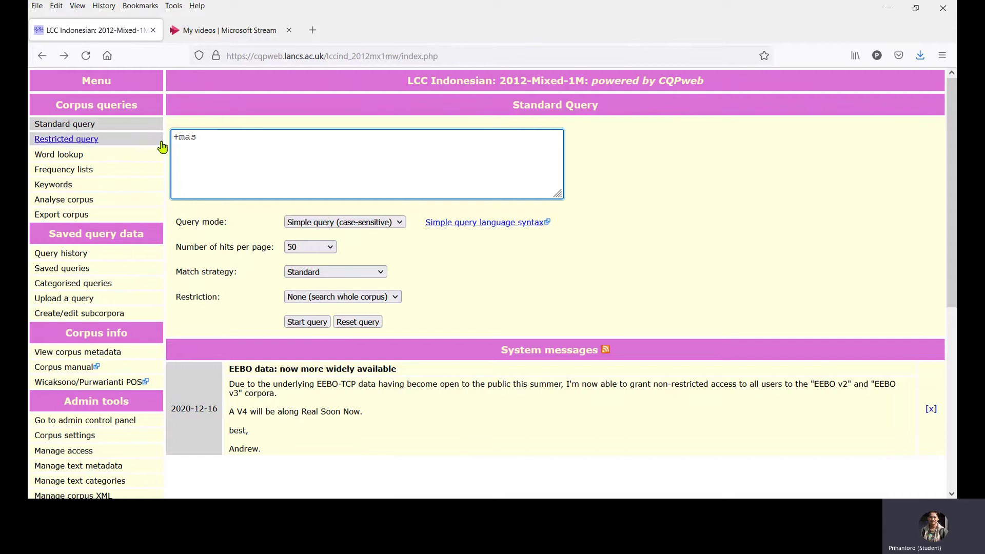
pyautogui.click(308, 323)
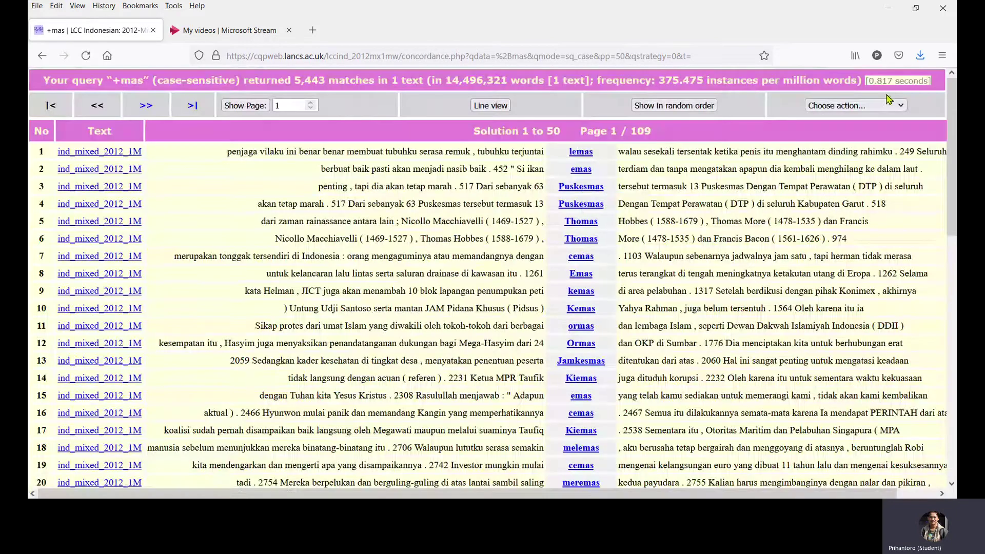
pyautogui.moveTo(586, 168)
pyautogui.moveTo(605, 367)
# Return to the query form, move the wildcard inside the word, run "m+as" and look over the matches.
pyautogui.click(43, 56)
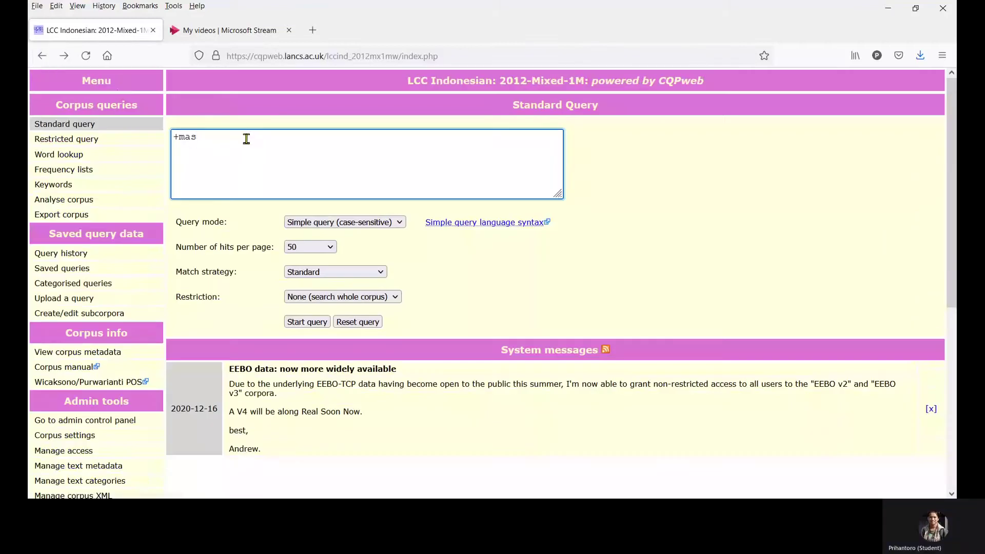
pyautogui.click(181, 140)
pyautogui.press('BackSpace')
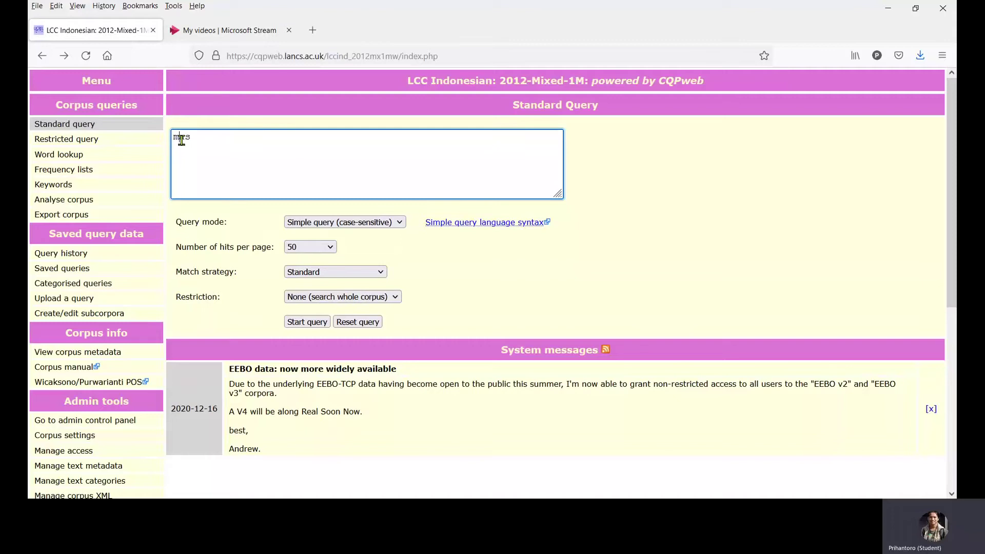
pyautogui.write('+')
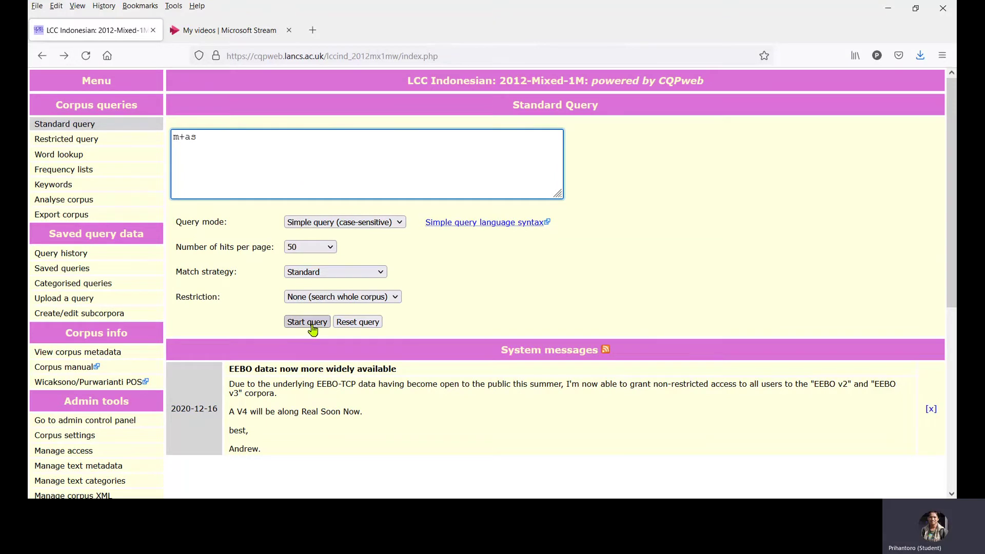
pyautogui.click(312, 324)
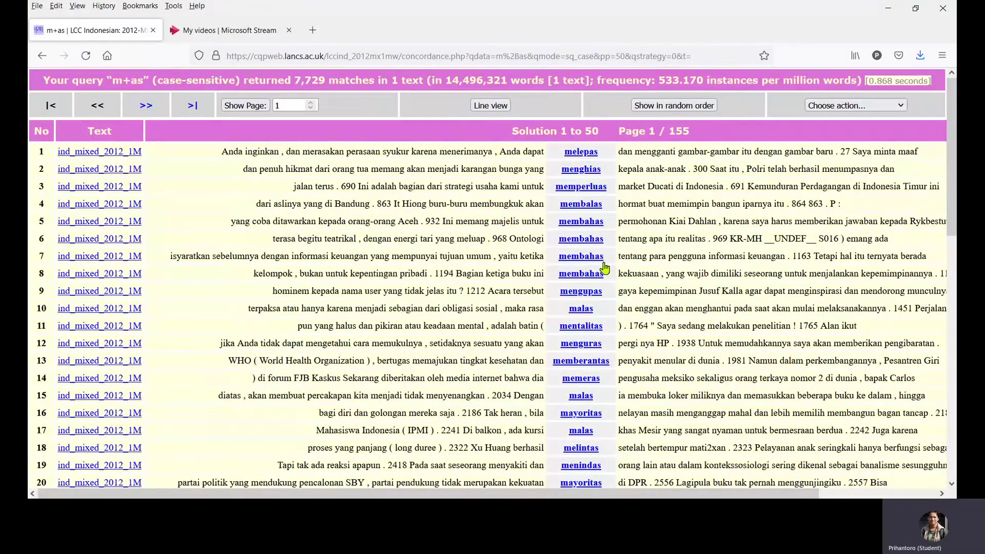
pyautogui.moveTo(629, 276)
# Change the query to "mas +" with a space before the wildcard, run it and examine the two-token matches.
pyautogui.click(42, 55)
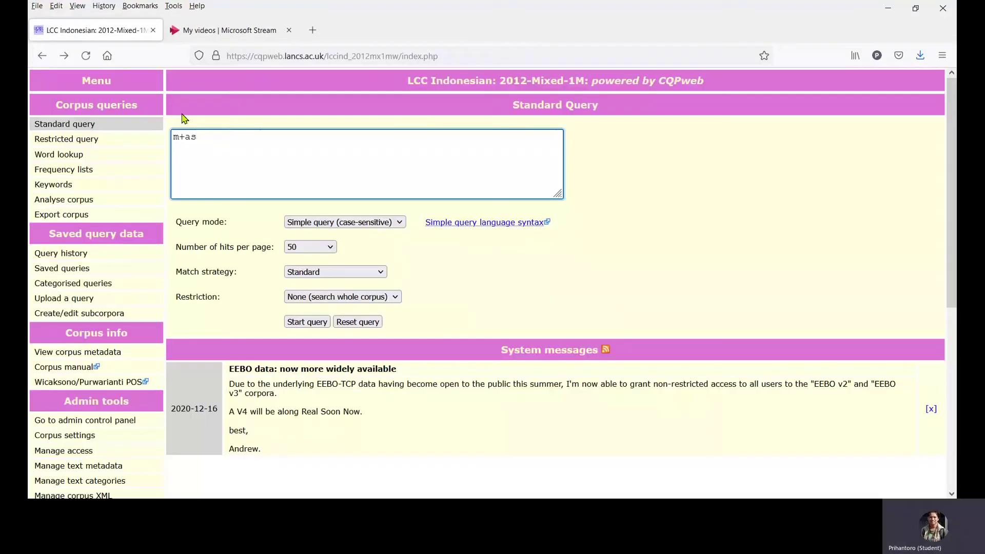
pyautogui.click(182, 136)
pyautogui.press('BackSpace')
pyautogui.write('+')
pyautogui.click(315, 321)
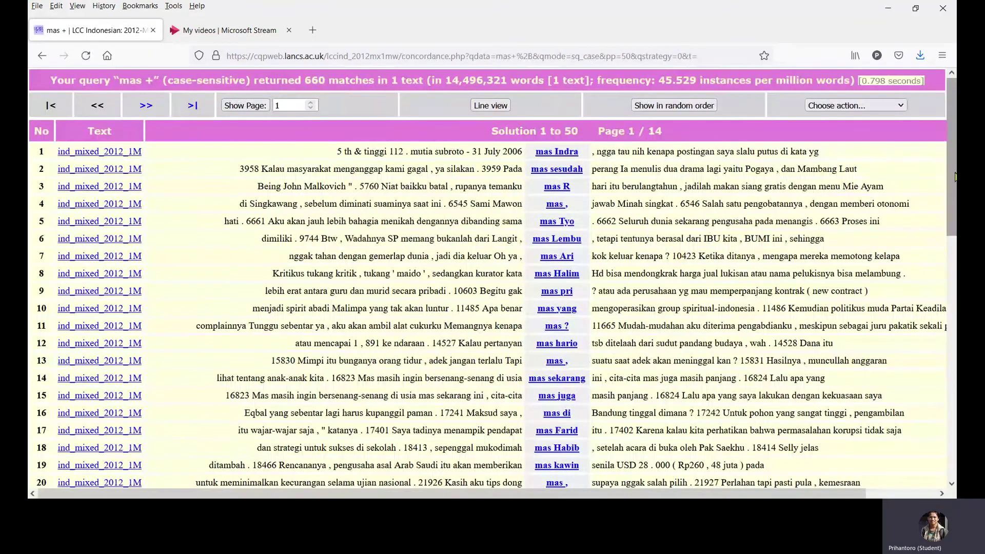
pyautogui.moveTo(587, 173)
pyautogui.moveTo(952, 166); pyautogui.dragTo(952, 221)
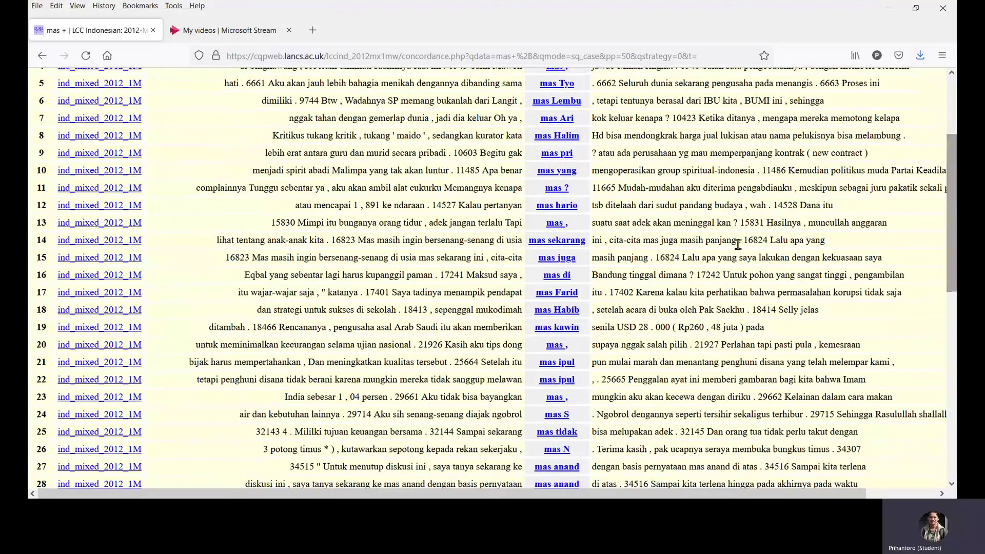
pyautogui.scroll(5, 953, 165)
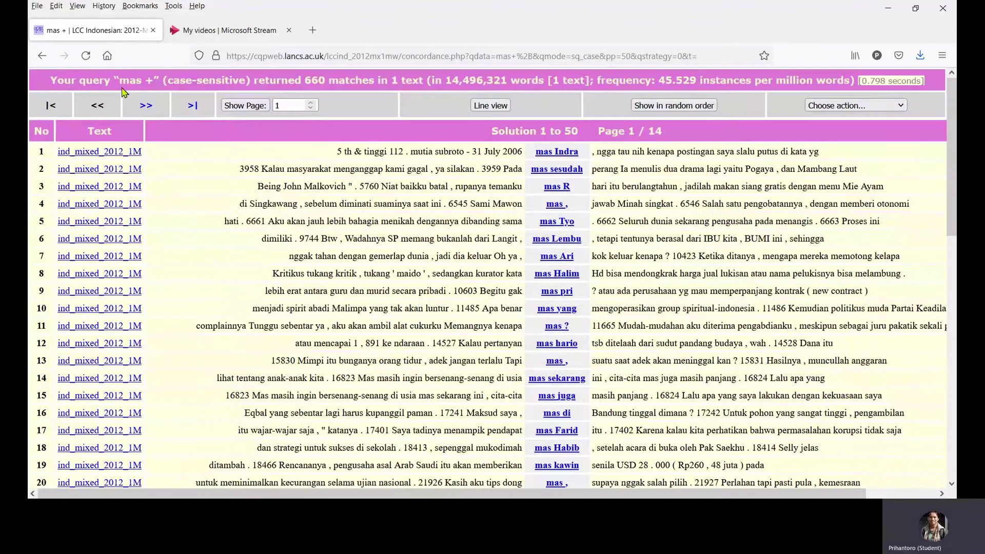
# Extend the query to "mas + +", run it, examine the three-token matches and return to the query form.
pyautogui.click(42, 57)
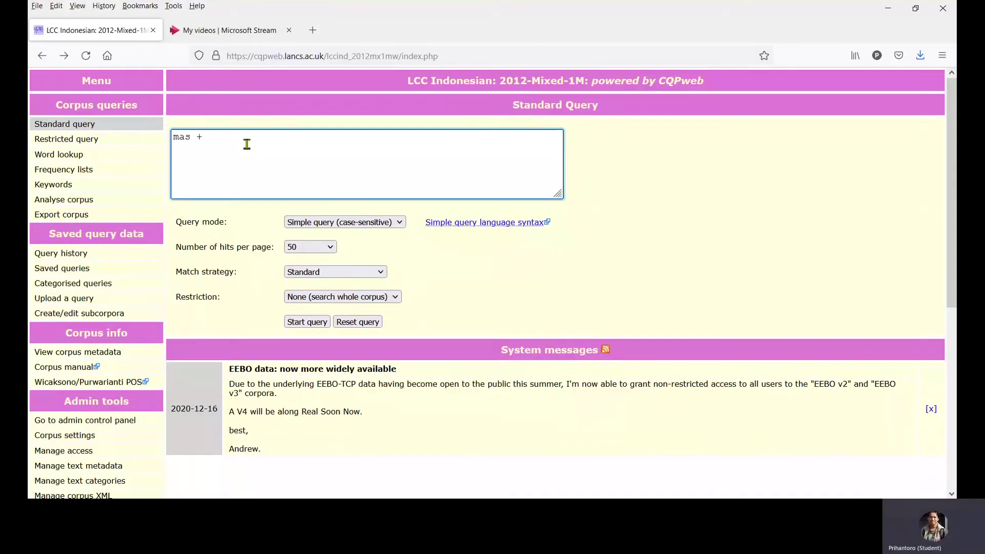
pyautogui.write('+')
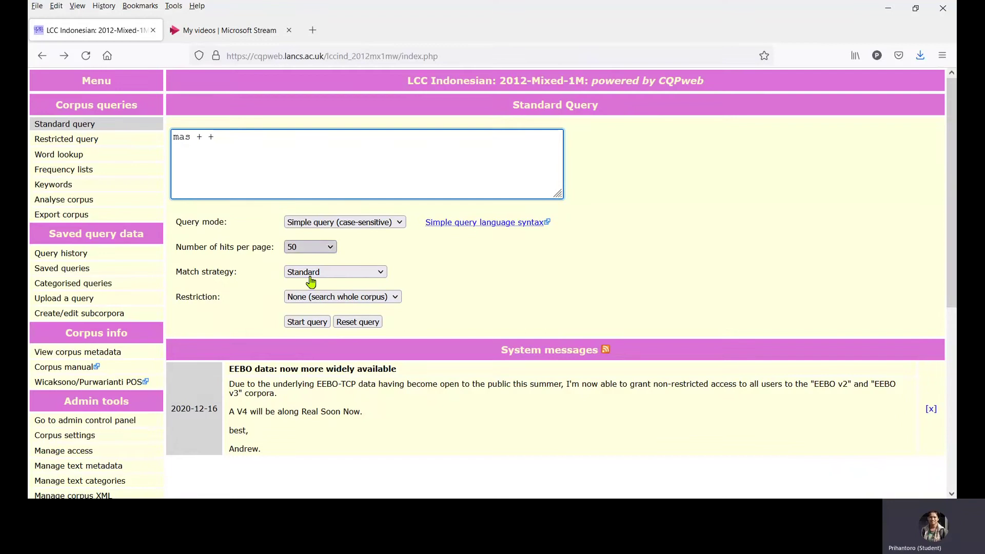
pyautogui.click(324, 325)
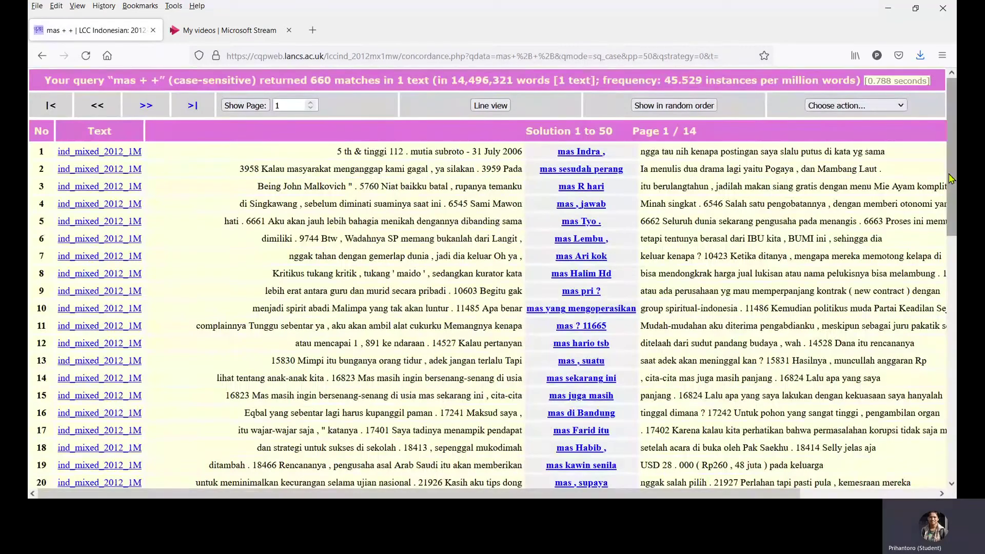
pyautogui.moveTo(950, 177); pyautogui.dragTo(949, 198)
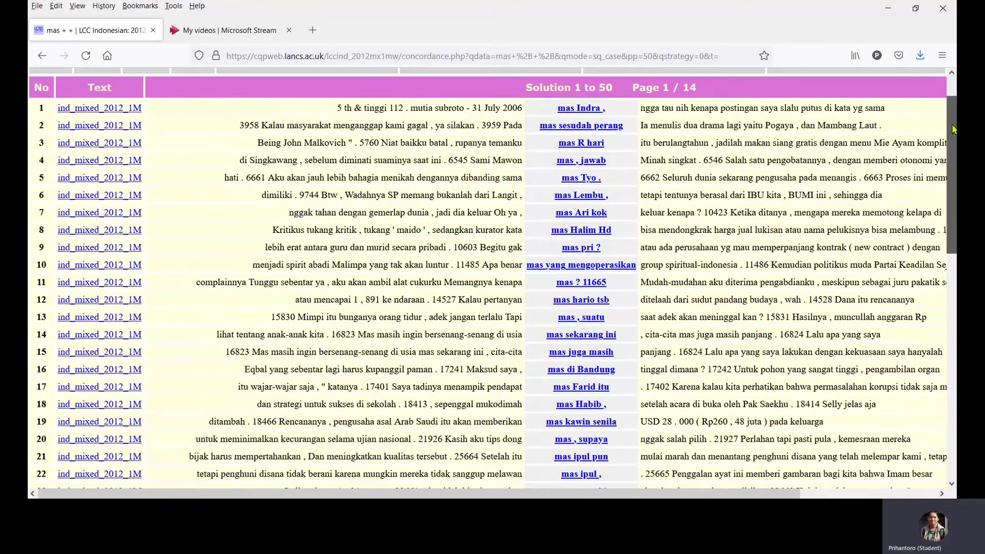
pyautogui.scroll(2, 952, 129)
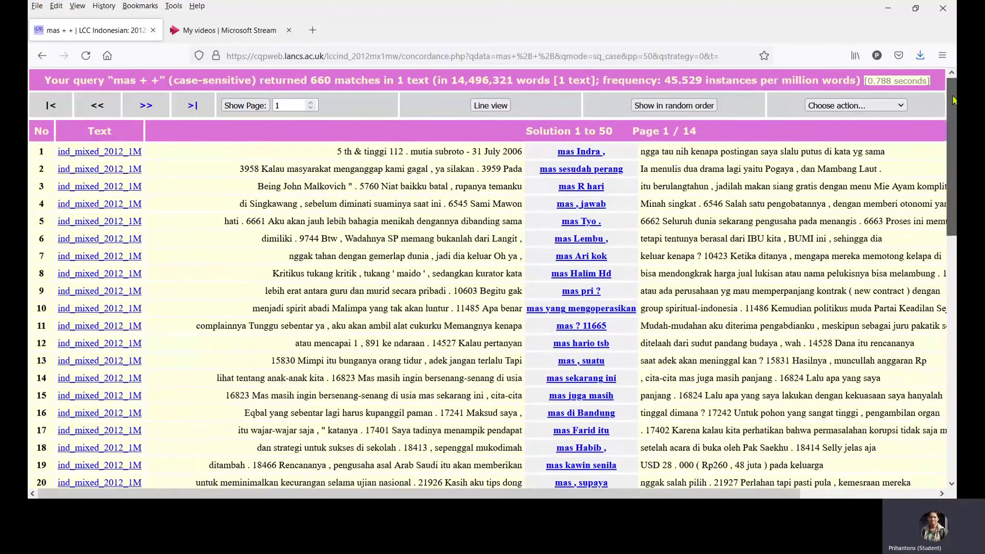
pyautogui.click(44, 57)
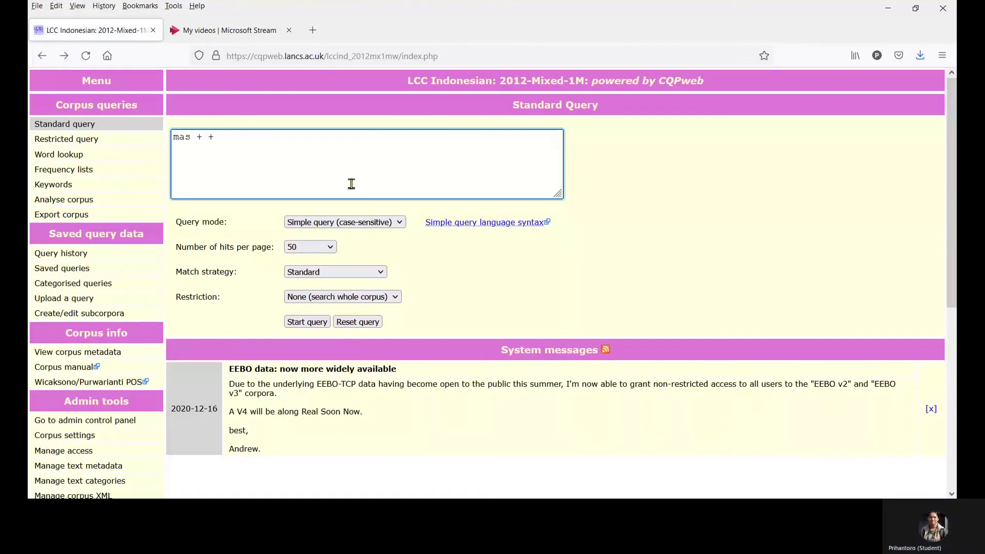